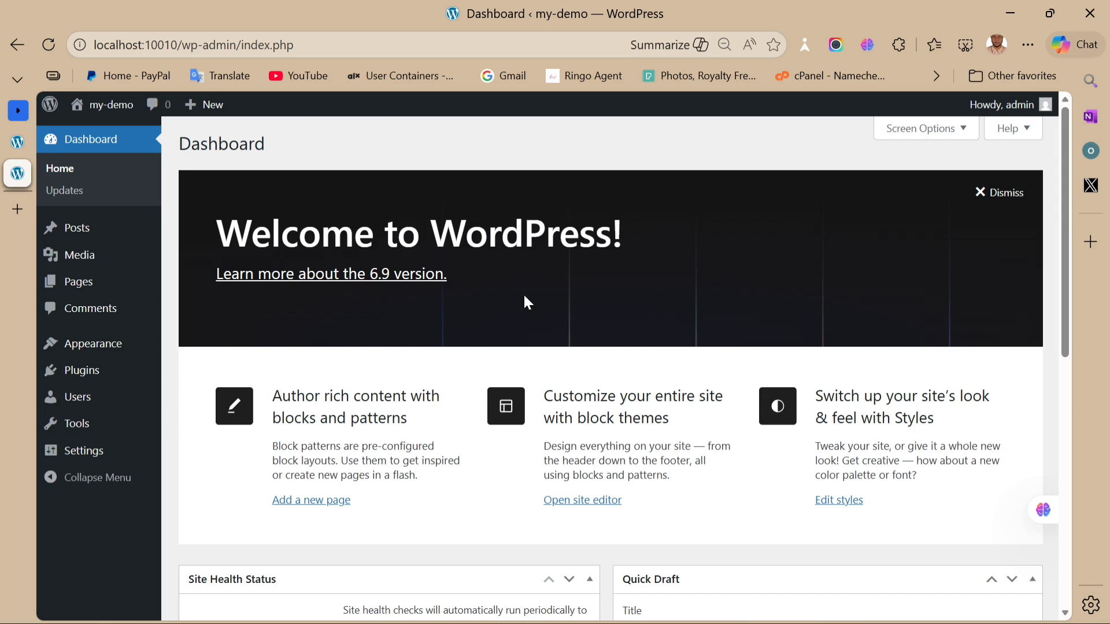
Activate the Ofast-X plugin from the list of installed plugins
scroll(523, 299, down, 9)
scroll(529, 315, up, 9)
mouse_move(96, 228)
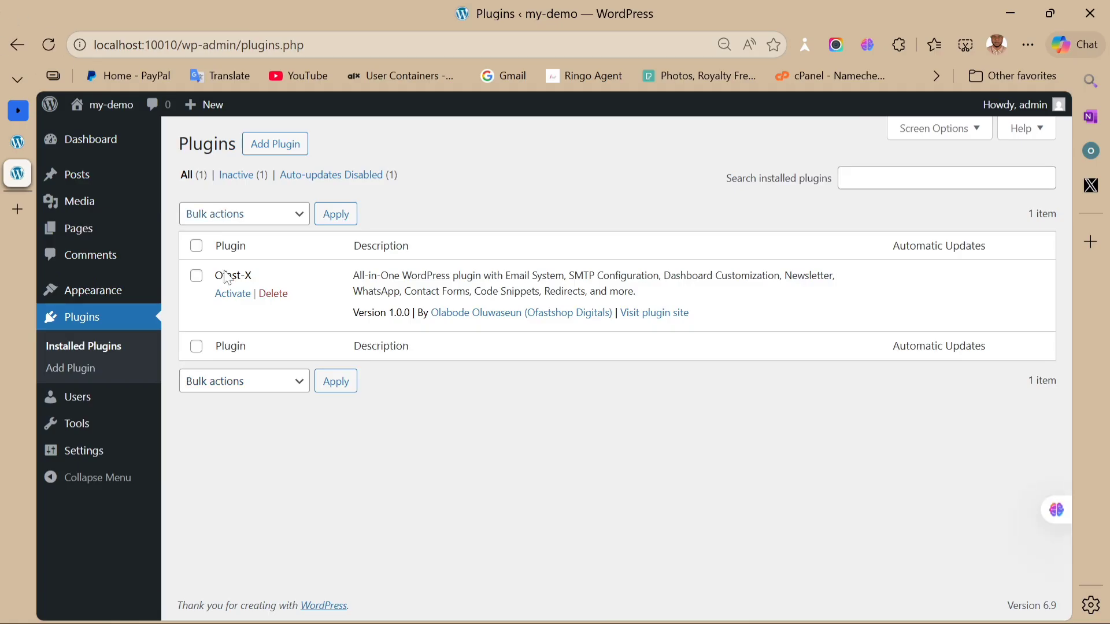
click(237, 295)
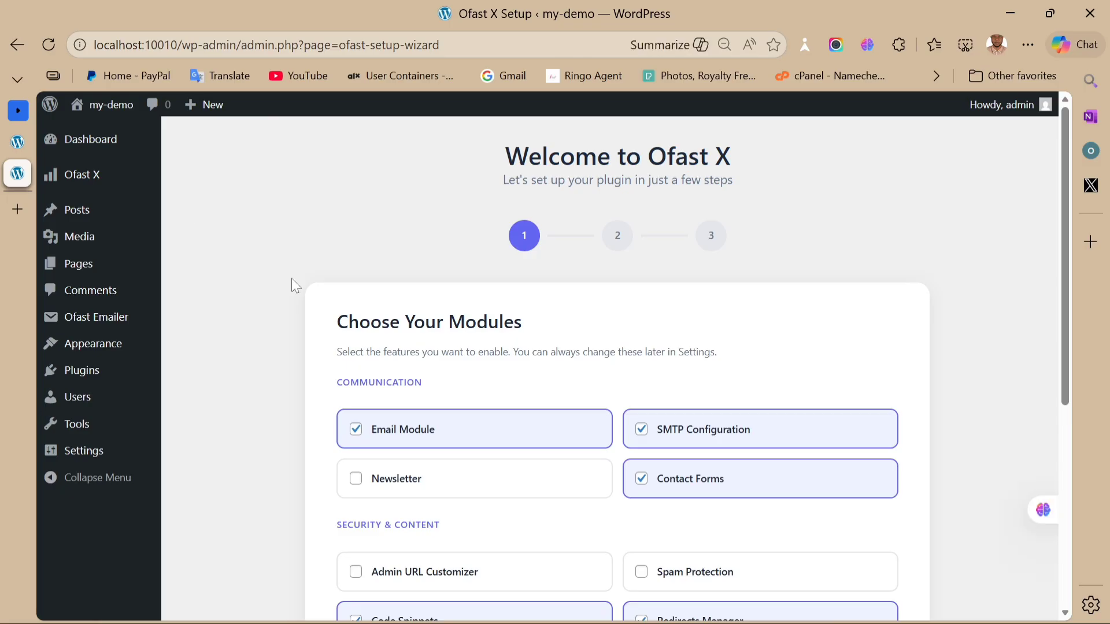
Review the communication, security and content, and customization modules offered in the Ofast X setup wizard
scroll(295, 277, down, 6)
scroll(302, 277, up, 3)
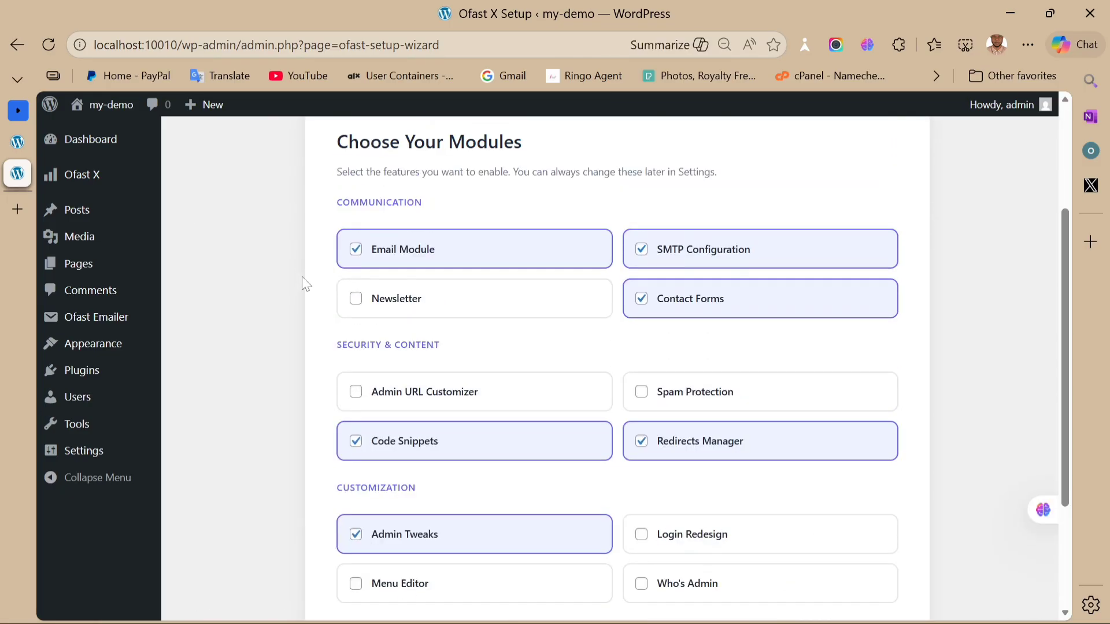
scroll(302, 276, up, 3)
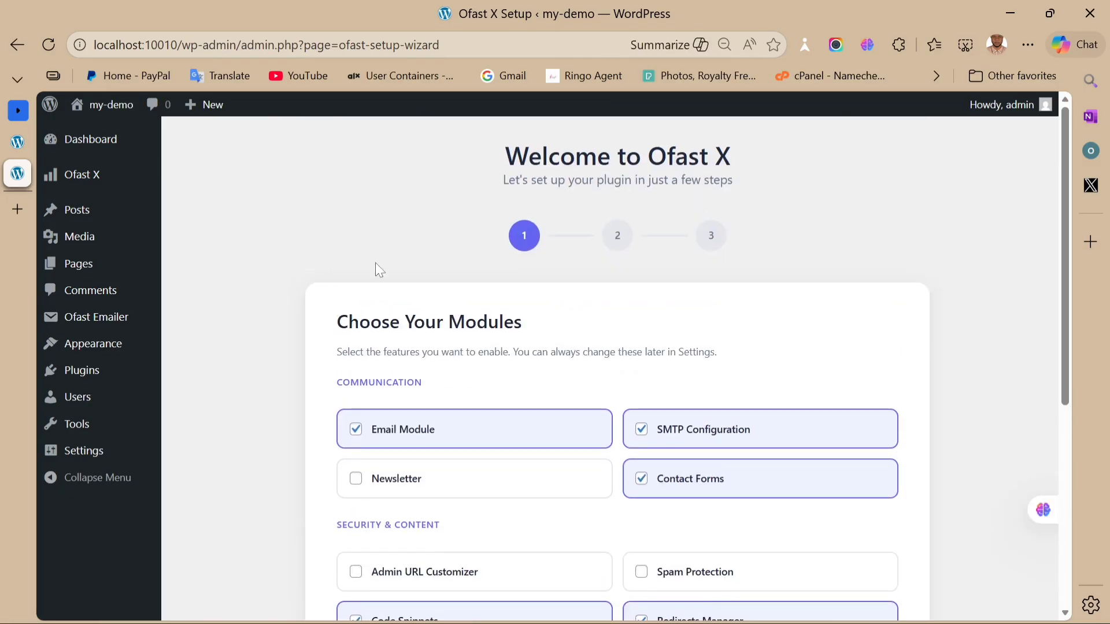
scroll(440, 341, down, 1)
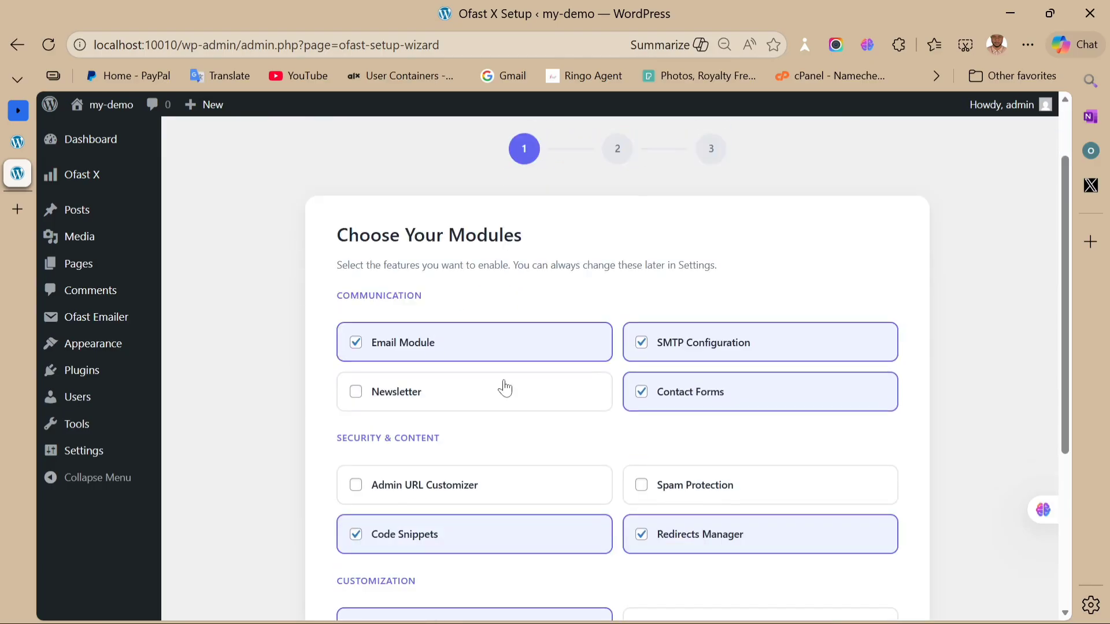
scroll(421, 339, down, 4)
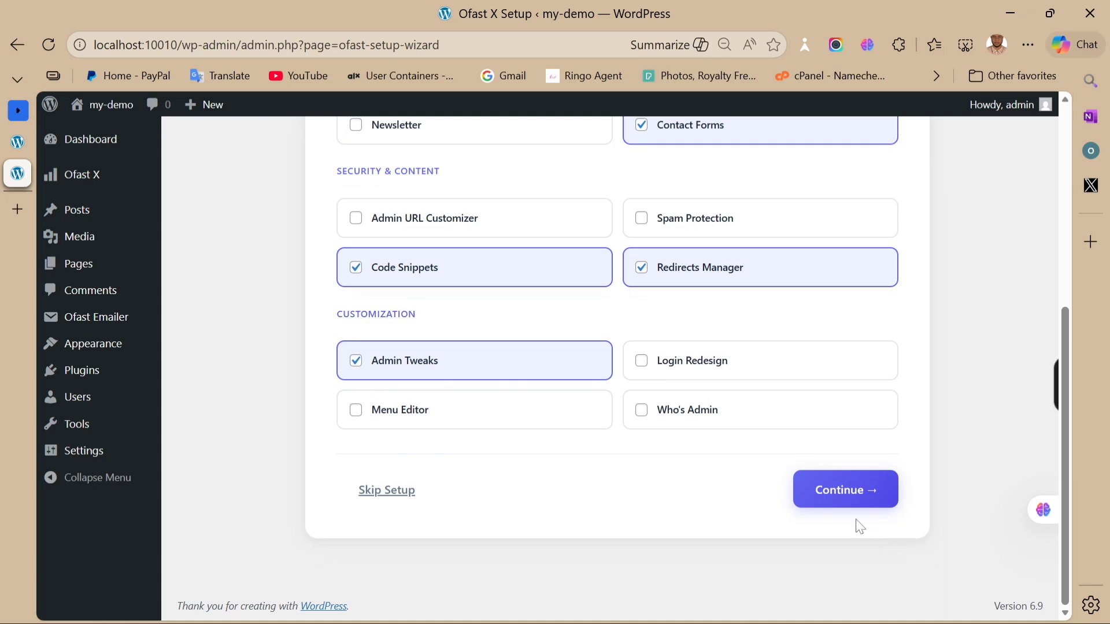
scroll(416, 304, up, 5)
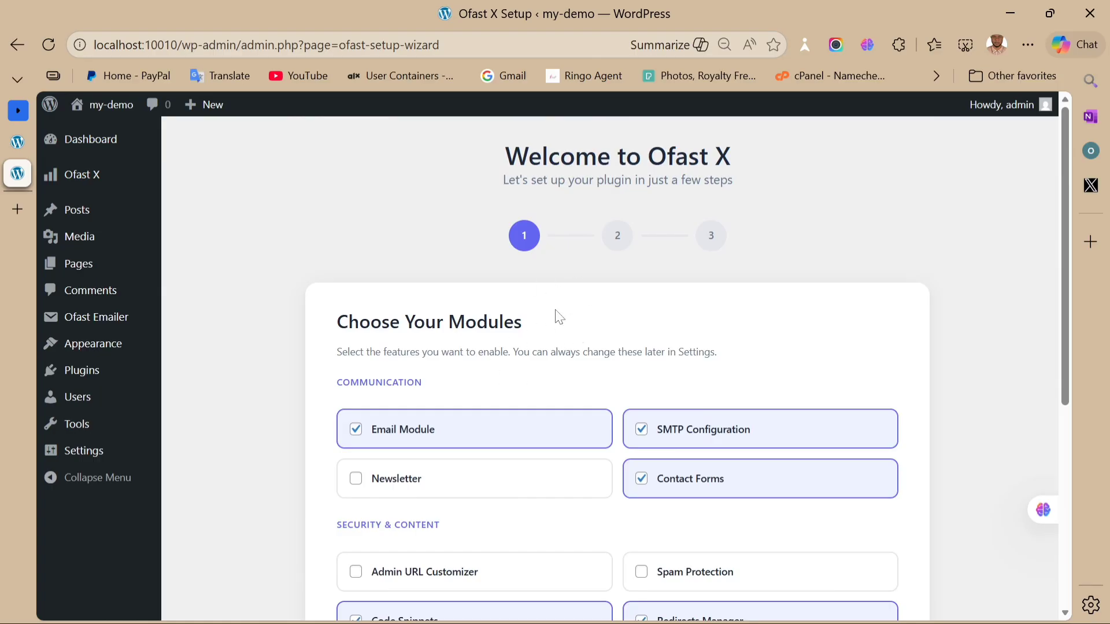
scroll(434, 337, down, 2)
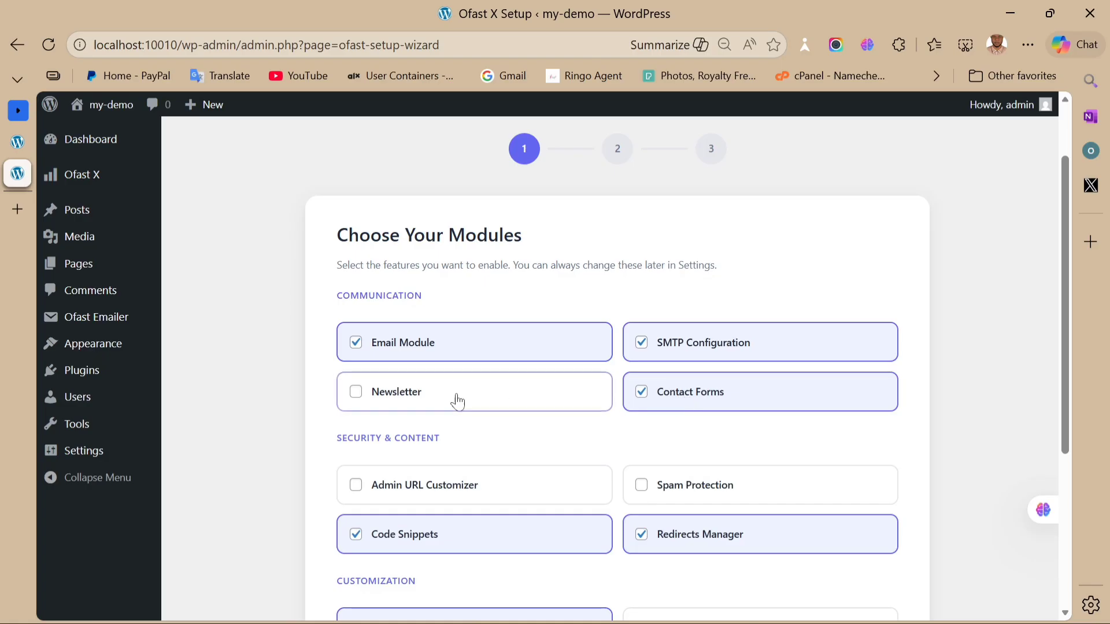
scroll(462, 403, down, 3)
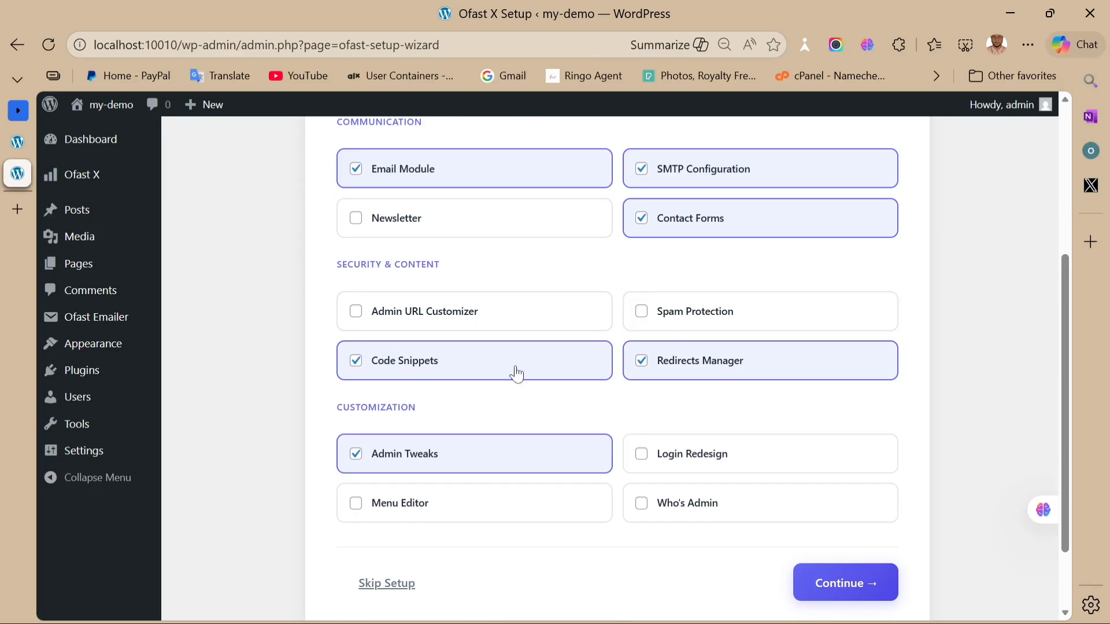
scroll(520, 387, down, 2)
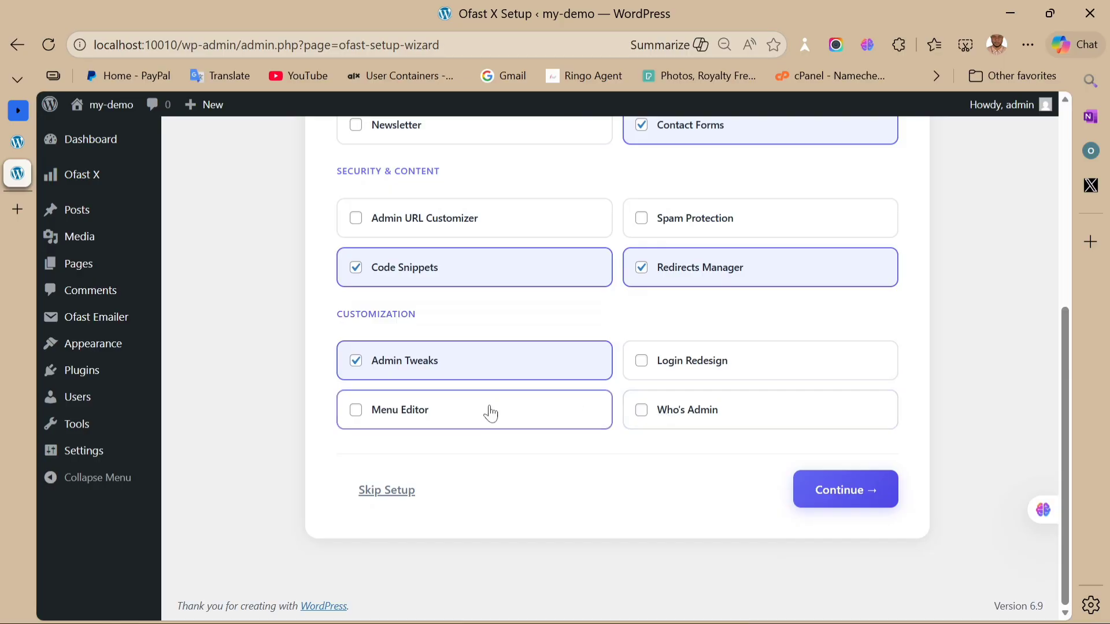
scroll(552, 427, up, 6)
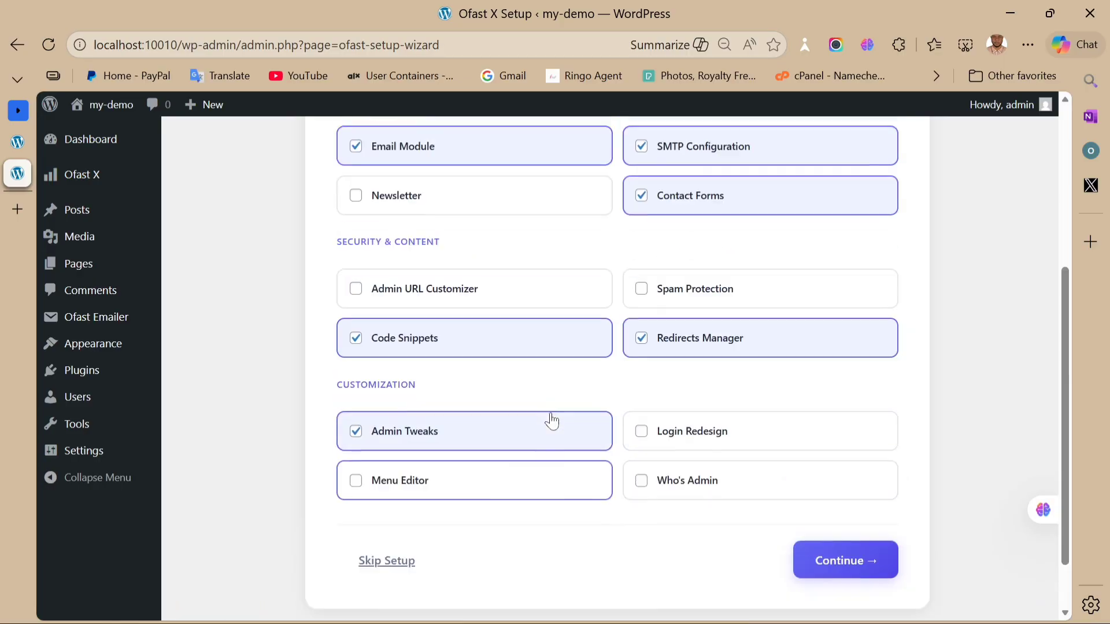
scroll(555, 418, down, 3)
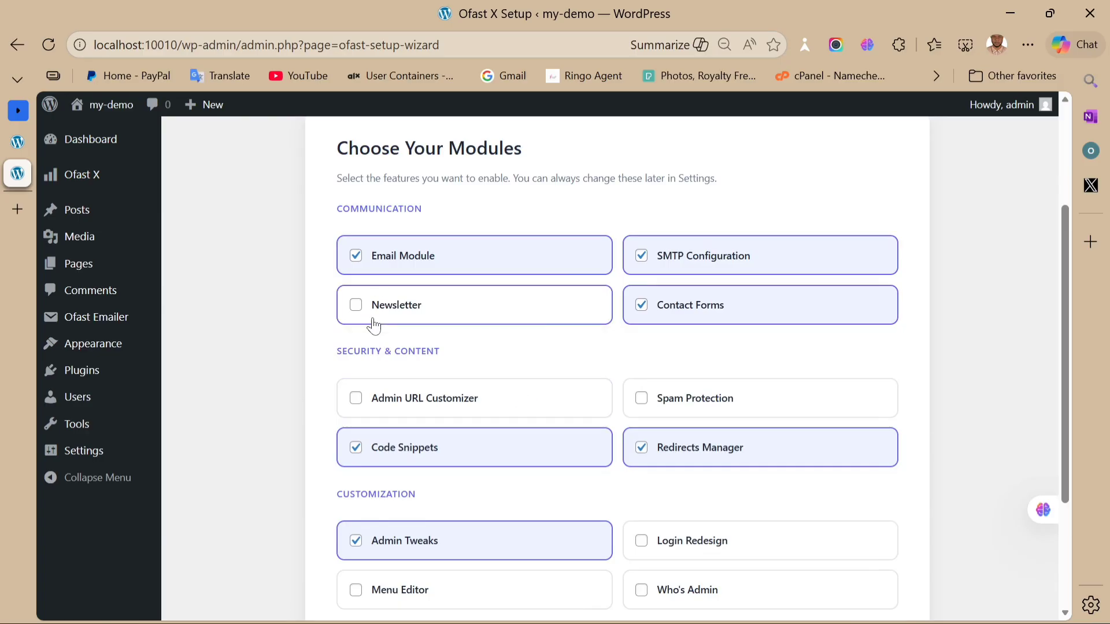
scroll(545, 376, down, 3)
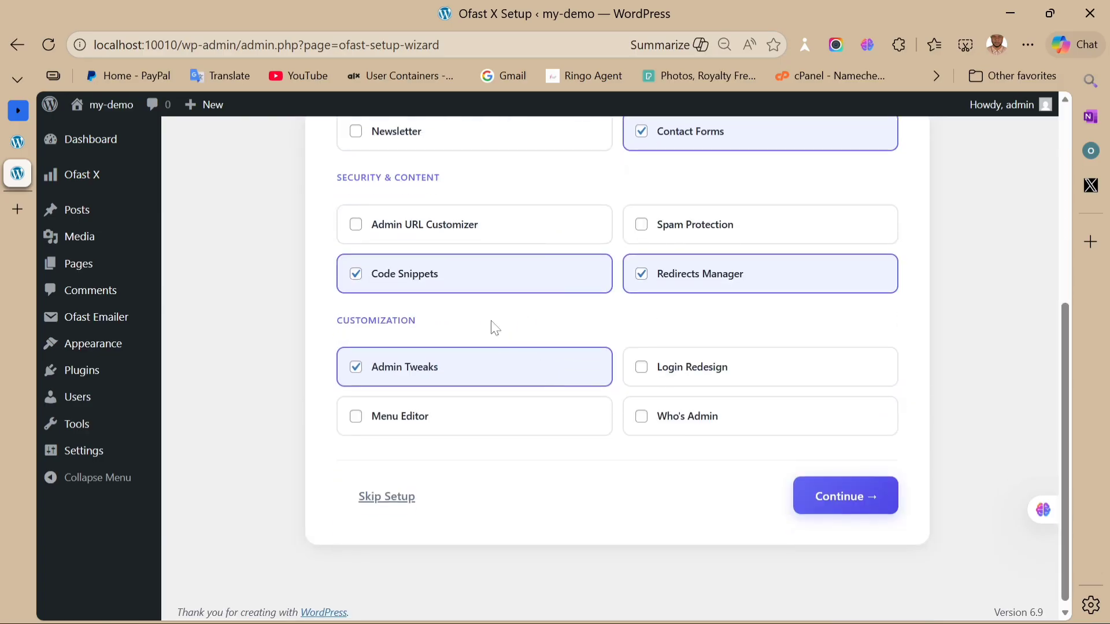
scroll(517, 361, up, 5)
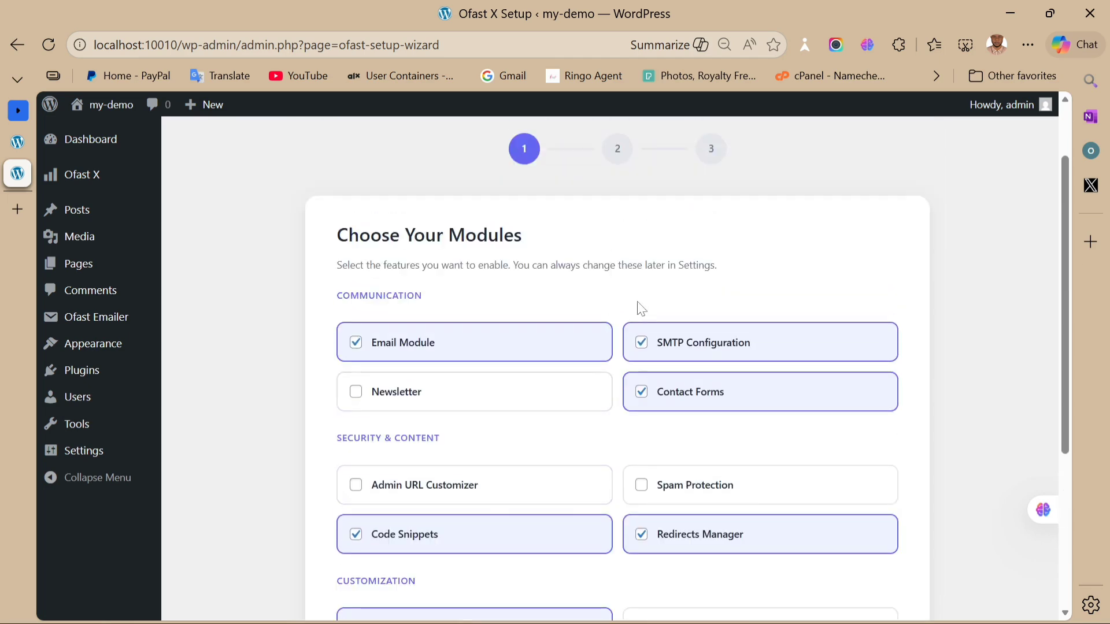
scroll(667, 390, down, 3)
scroll(662, 357, up, 3)
scroll(662, 402, down, 3)
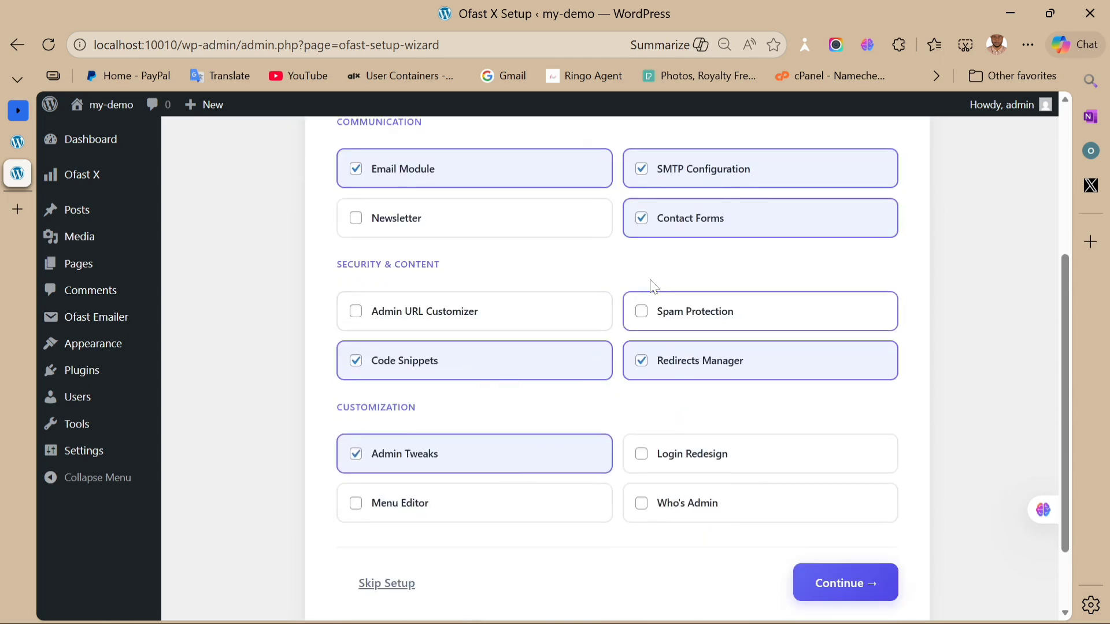
Complete the setup wizard with the preselected modules, leaving SMTP unconfigured, and go to the Ofast X dashboard
scroll(434, 506, down, 2)
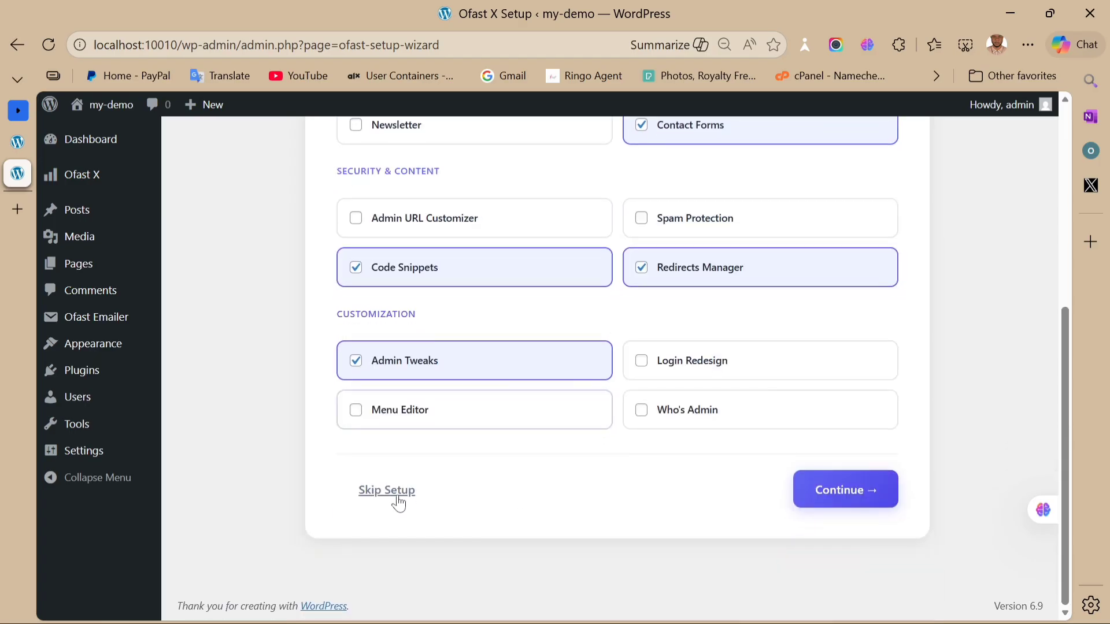
click(847, 495)
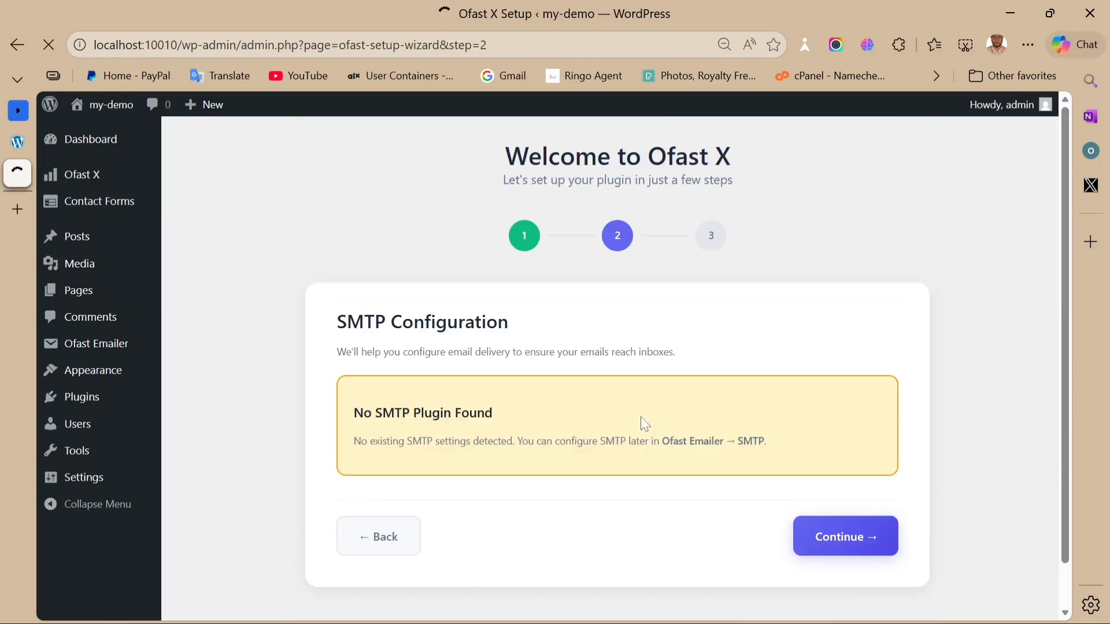
scroll(517, 400, down, 1)
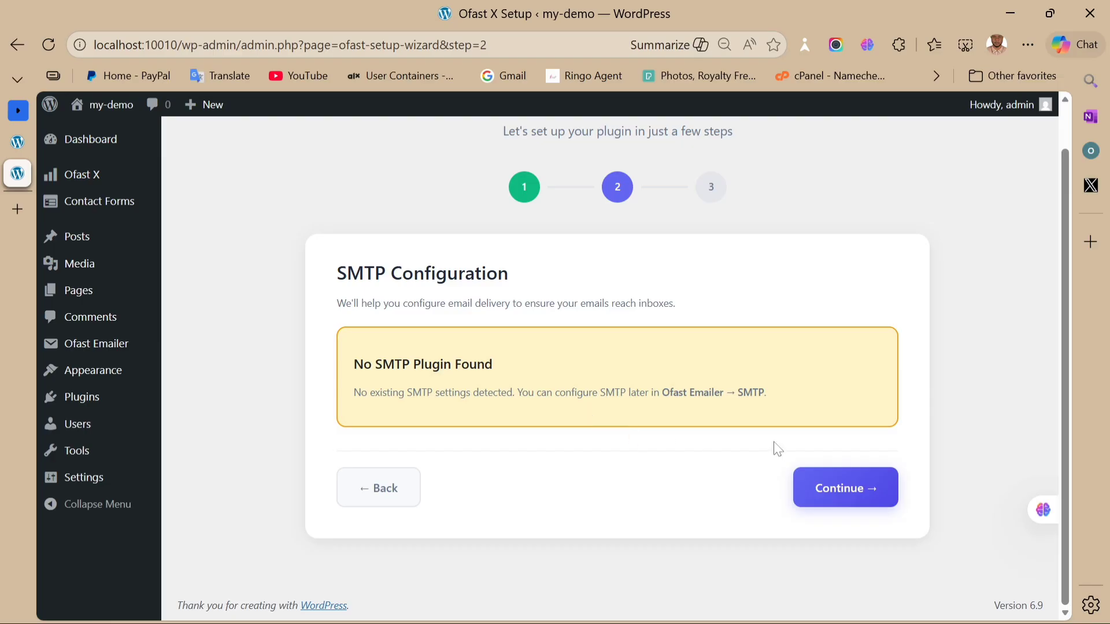
click(845, 497)
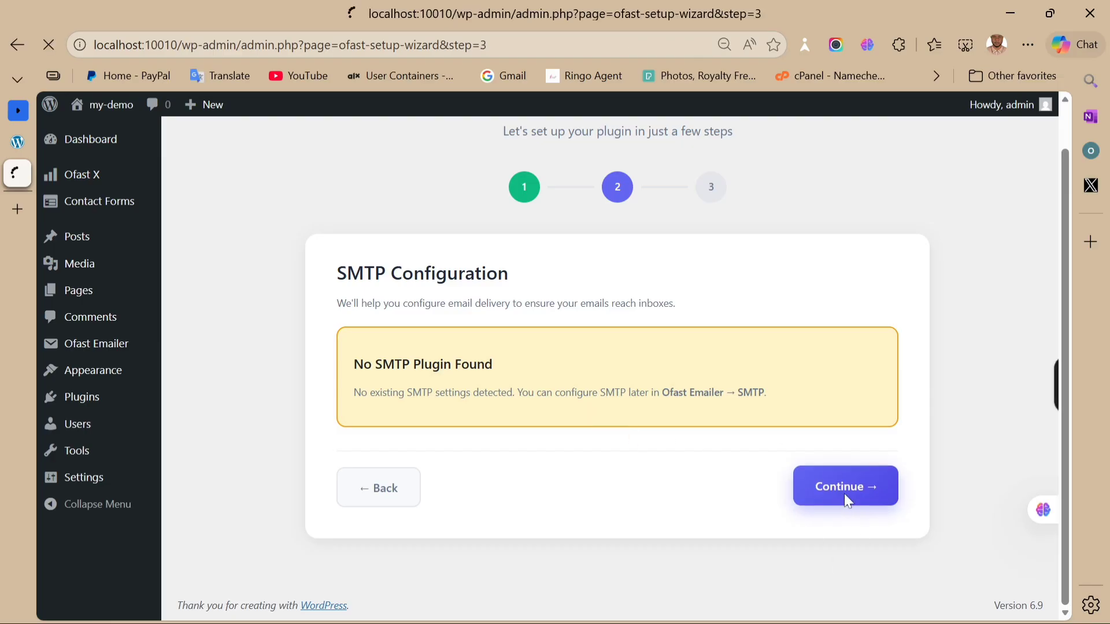
scroll(682, 441, down, 2)
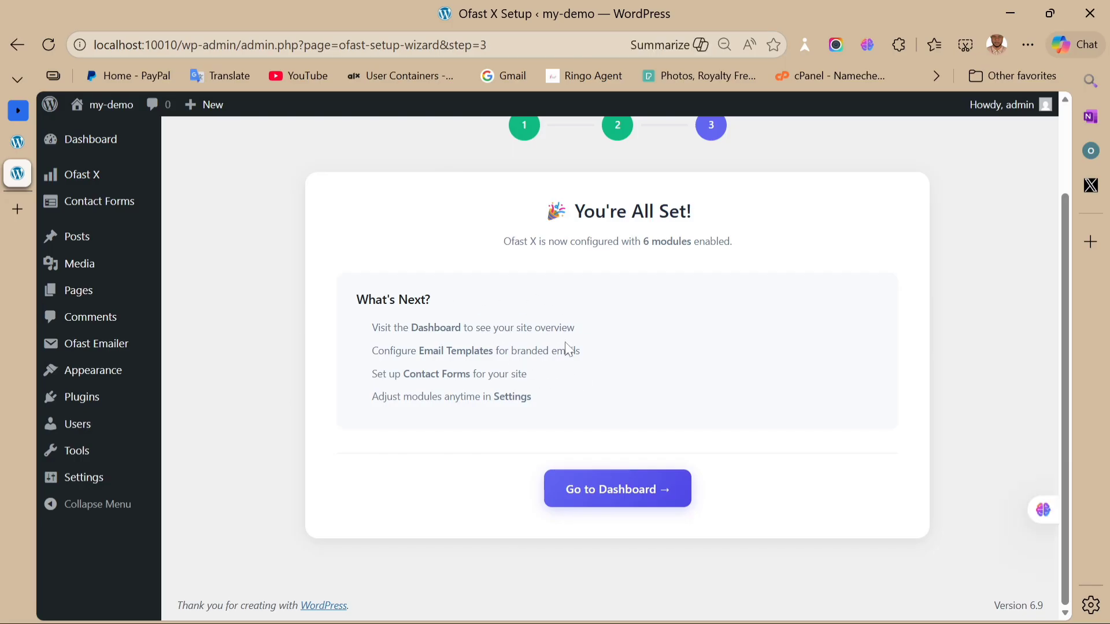
click(636, 475)
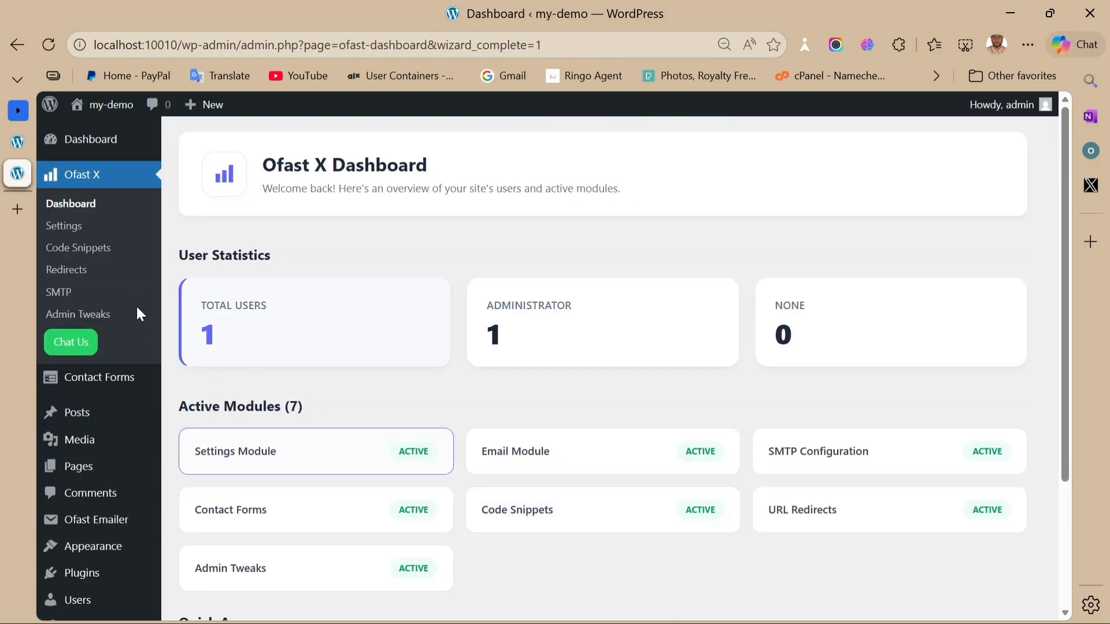
Look over the active modules and quick access links on the Ofast X dashboard and open the plugin's settings
scroll(577, 404, down, 3)
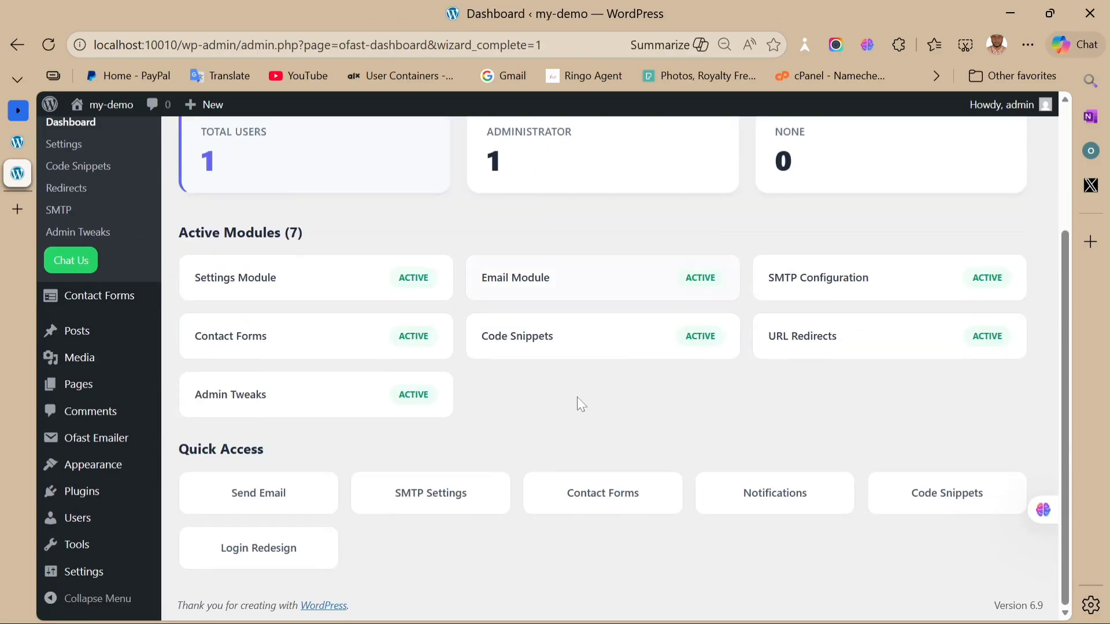
scroll(436, 386, up, 3)
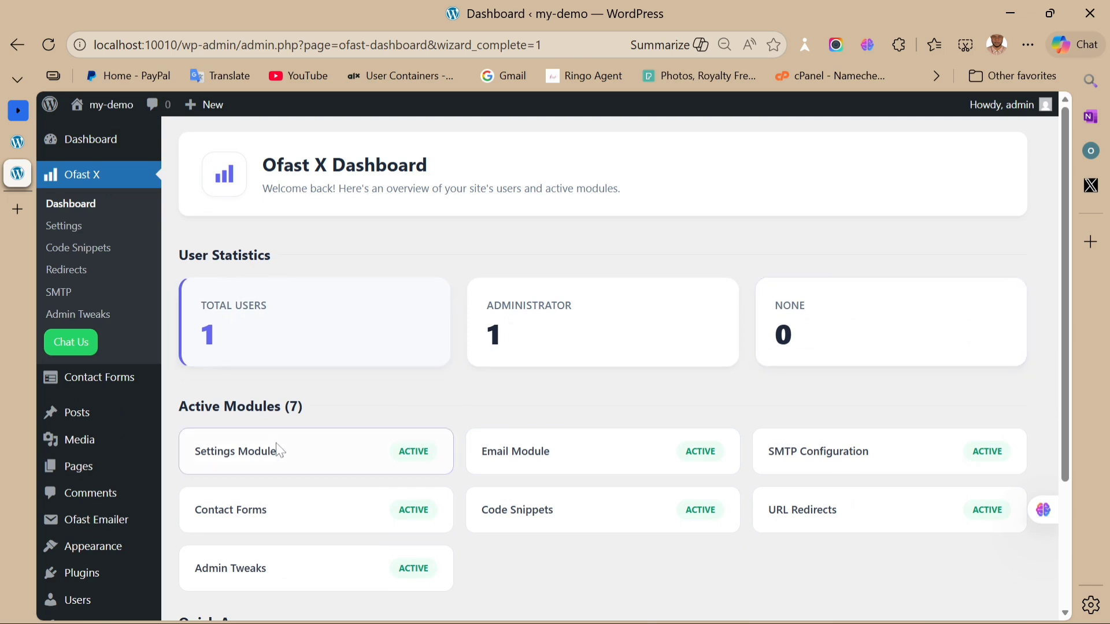
scroll(289, 445, down, 3)
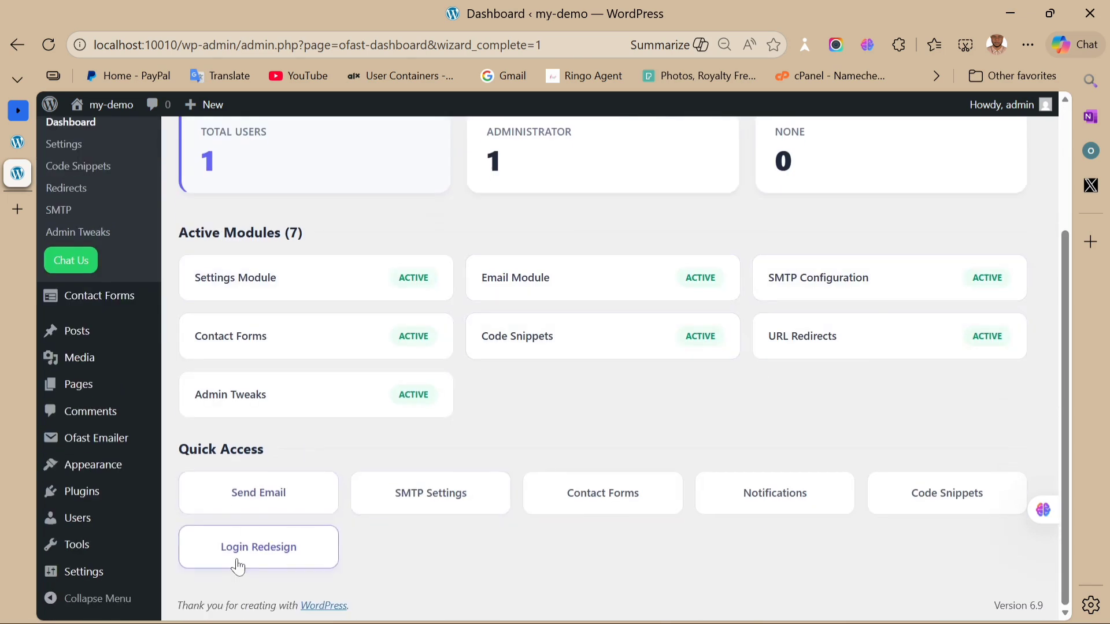
scroll(91, 297, up, 2)
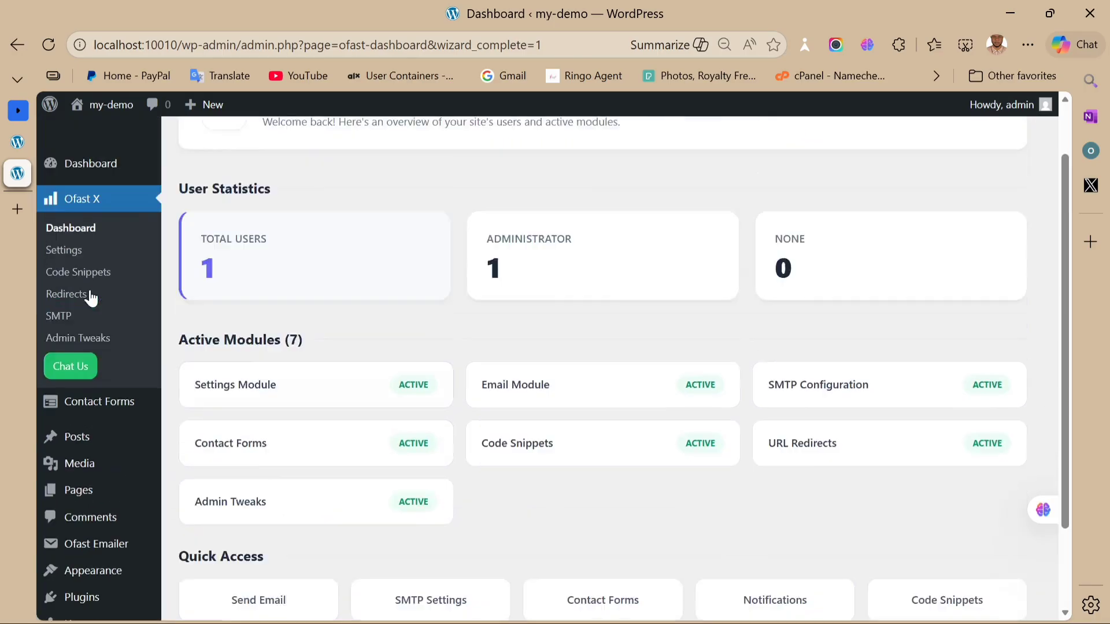
scroll(91, 297, up, 2)
click(60, 225)
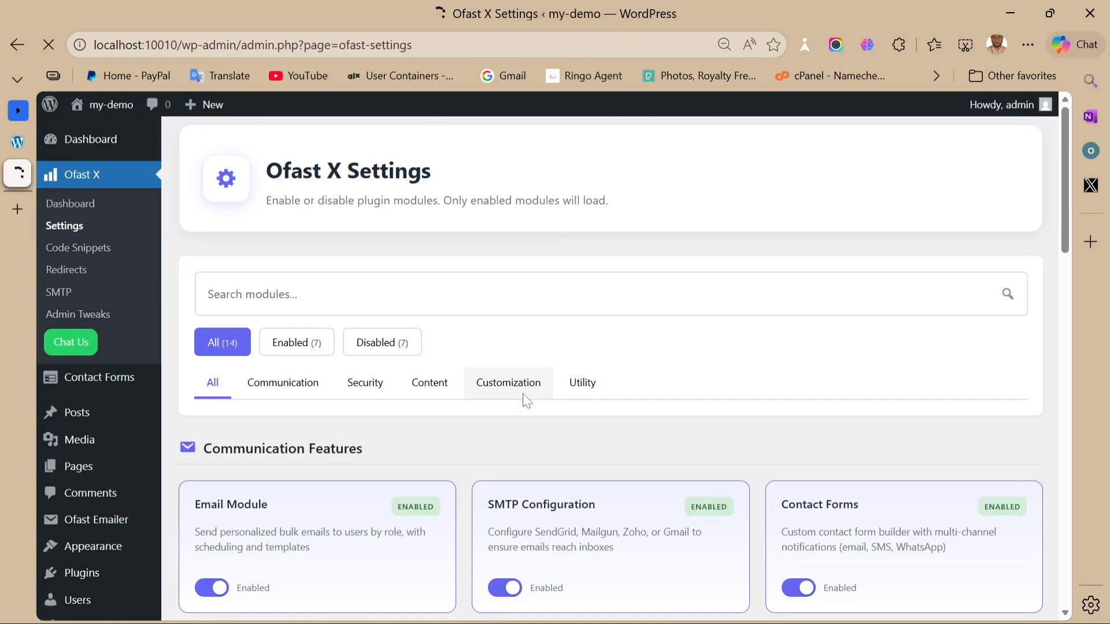
Examine the communication, security, content management, customization and utility modules and their enabled states in the Ofast X settings
scroll(674, 337, down, 15)
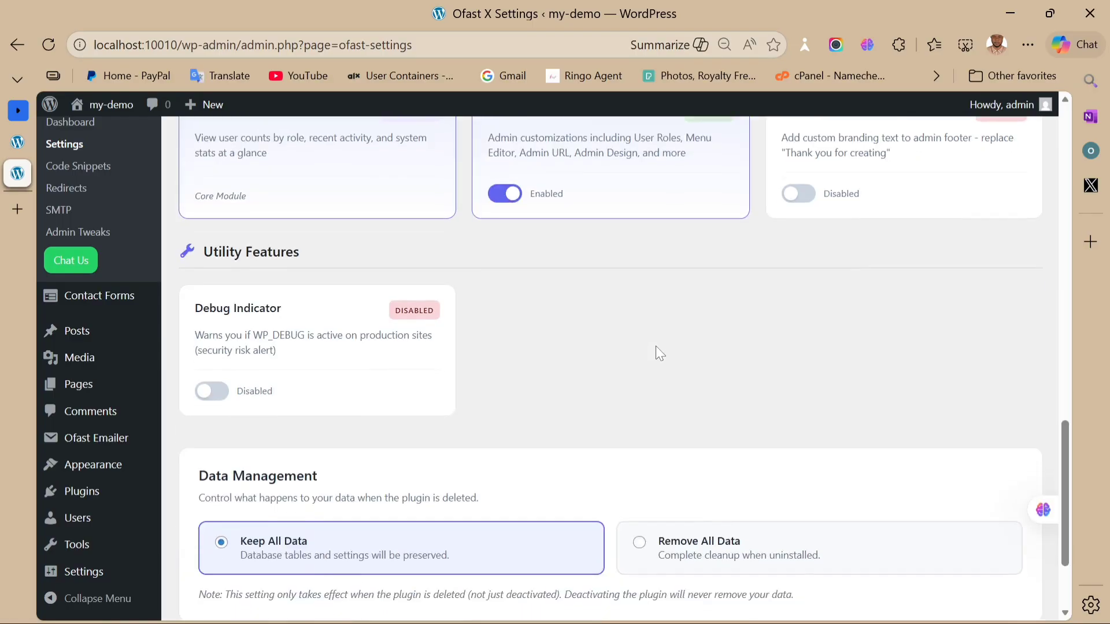
scroll(656, 354, down, 3)
scroll(652, 364, up, 15)
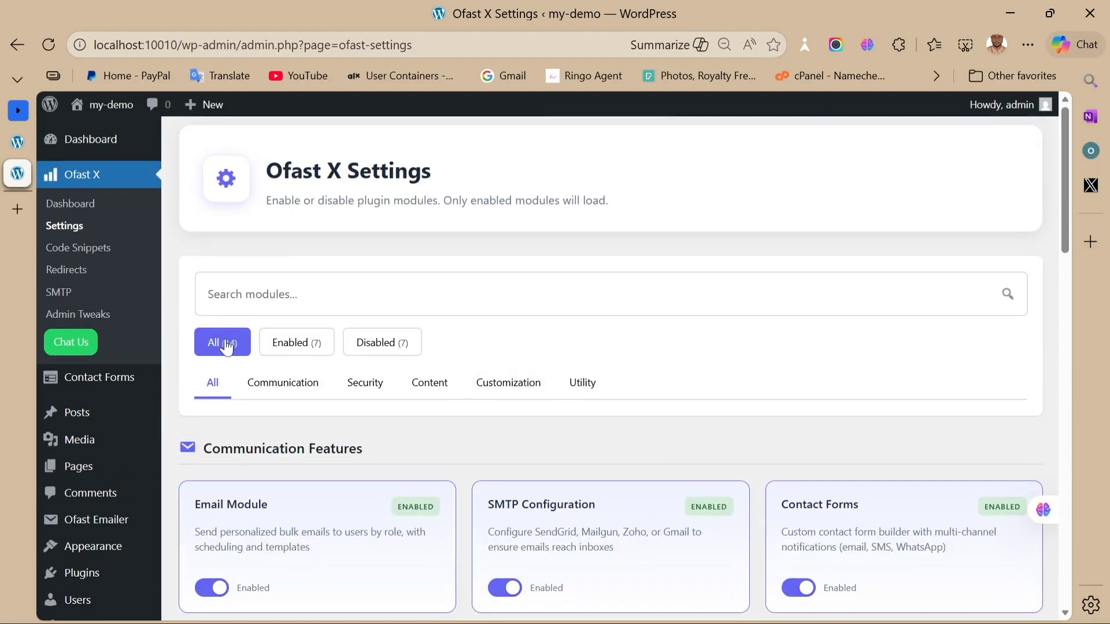
scroll(440, 423, down, 1)
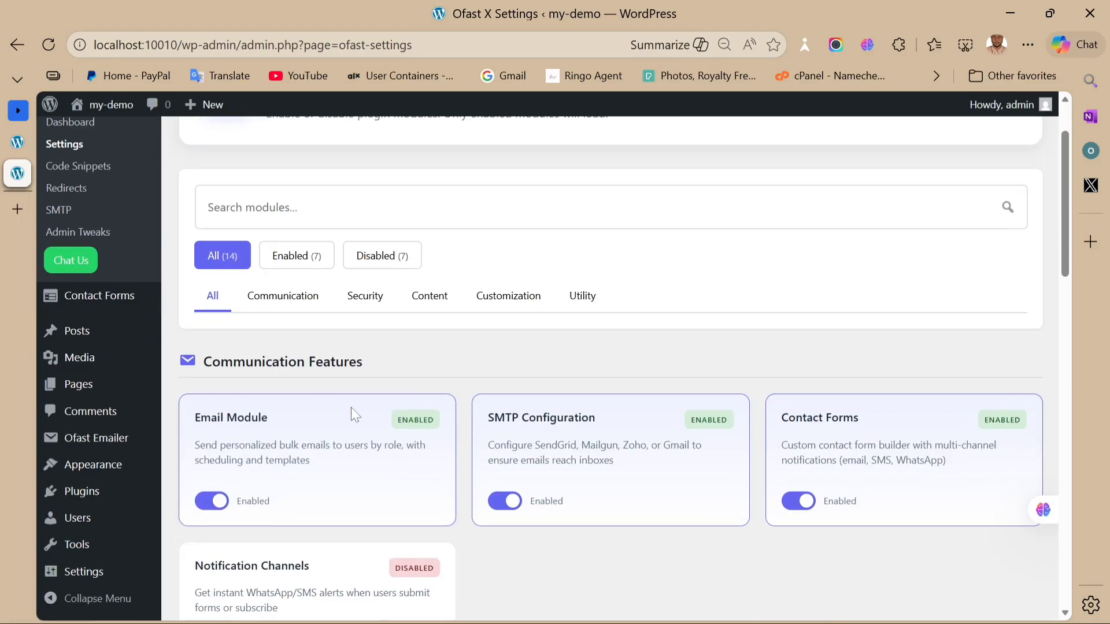
scroll(389, 462, down, 2)
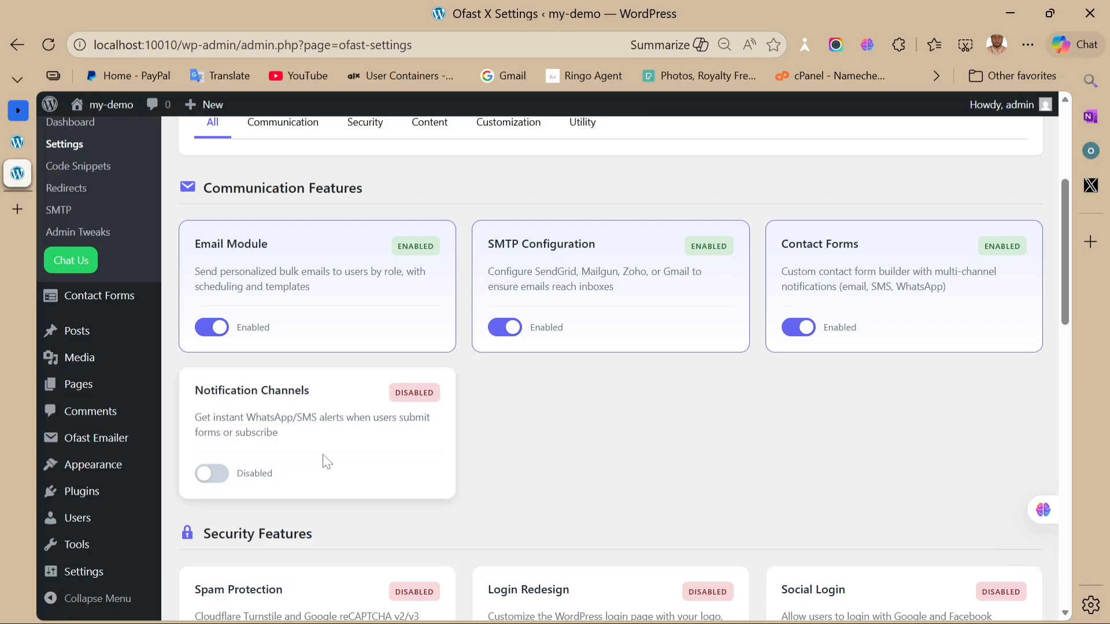
scroll(327, 462, down, 2)
scroll(347, 362, up, 1)
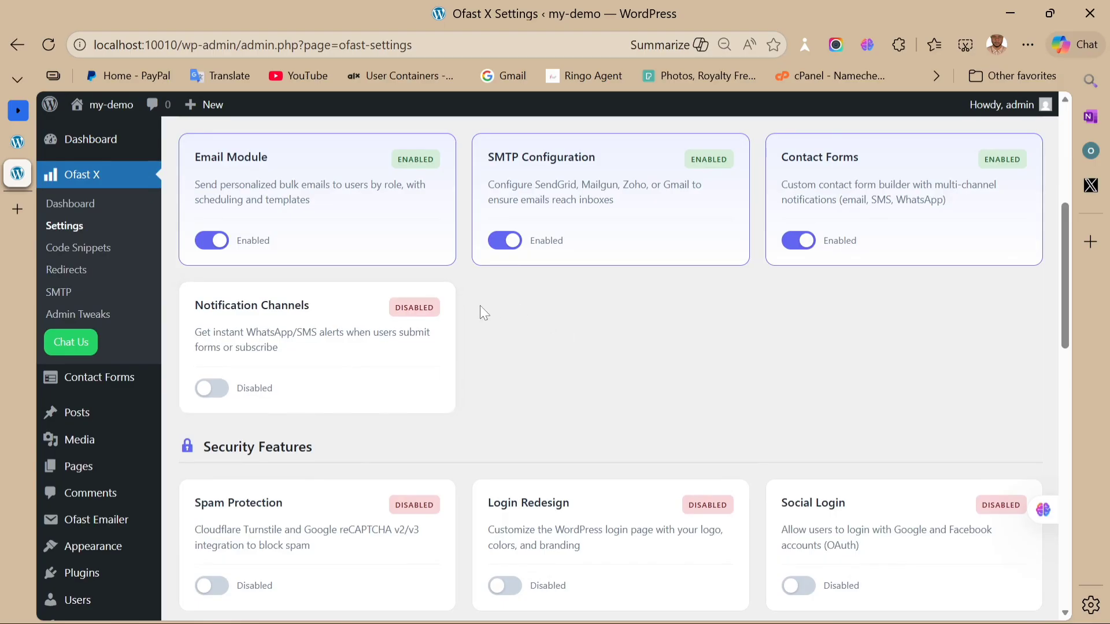
scroll(346, 318, up, 2)
scroll(366, 329, down, 4)
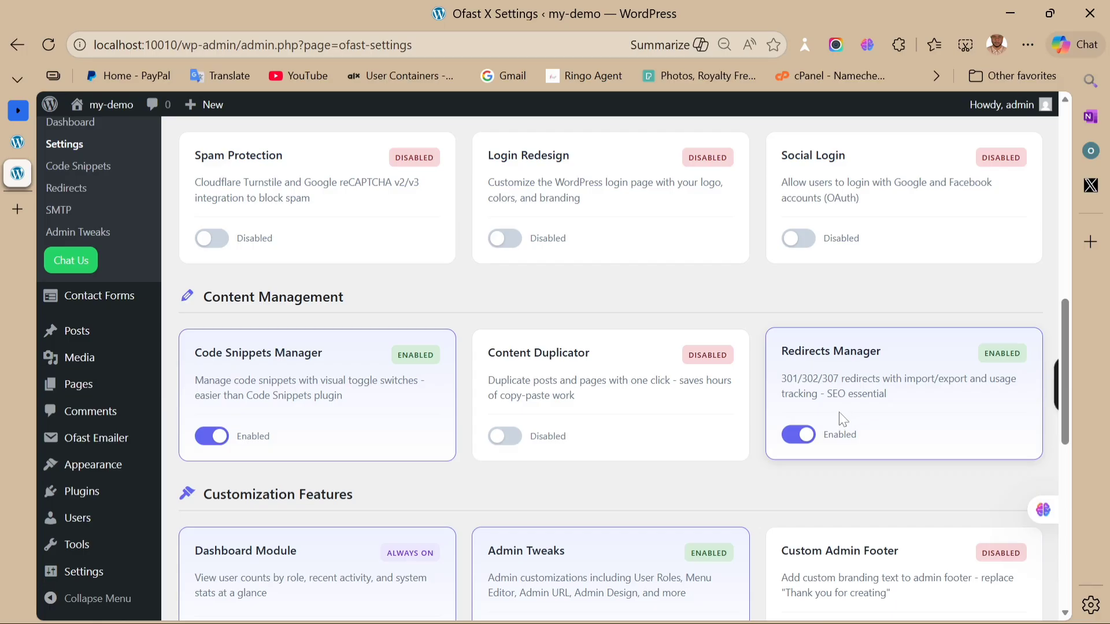
scroll(838, 416, down, 3)
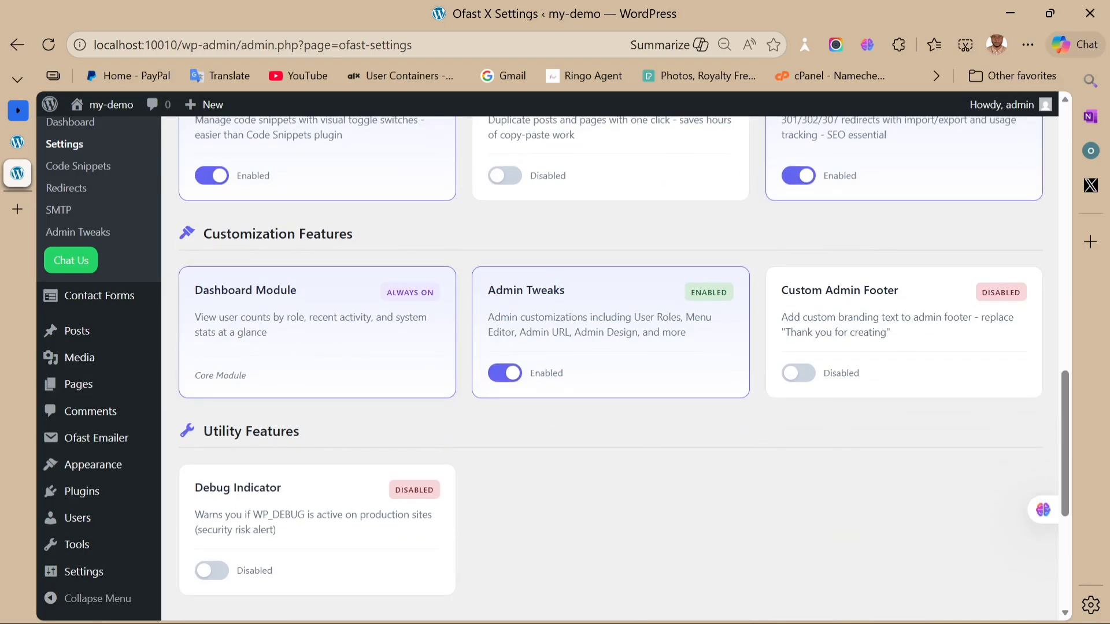
scroll(295, 327, up, 1)
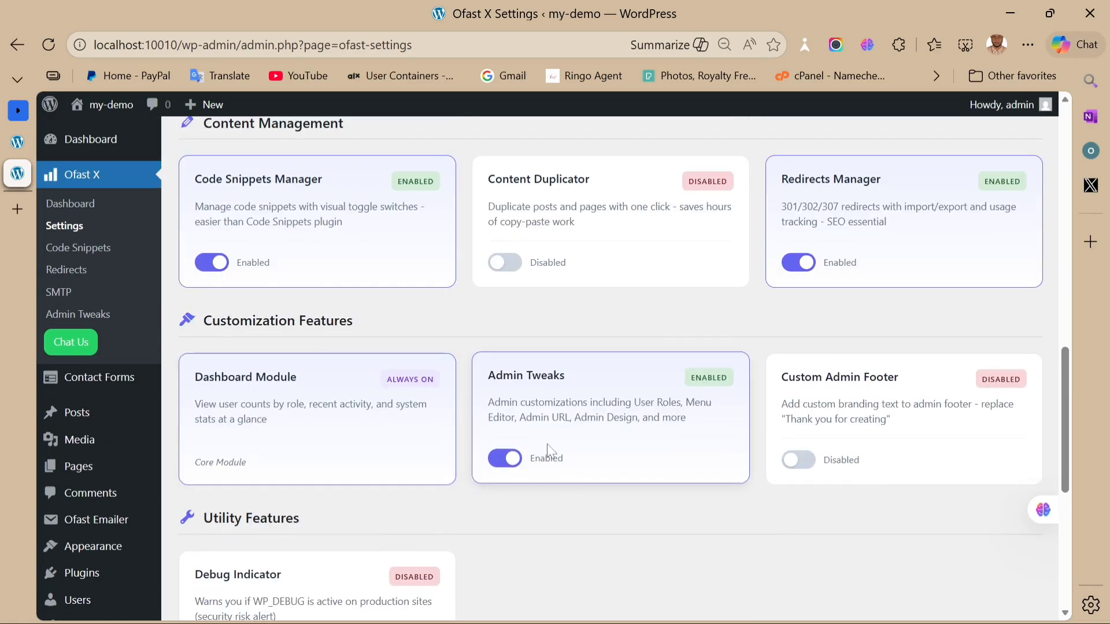
Try the Remove All Data option under Data Management and reselect Keep All Data
scroll(577, 447, down, 2)
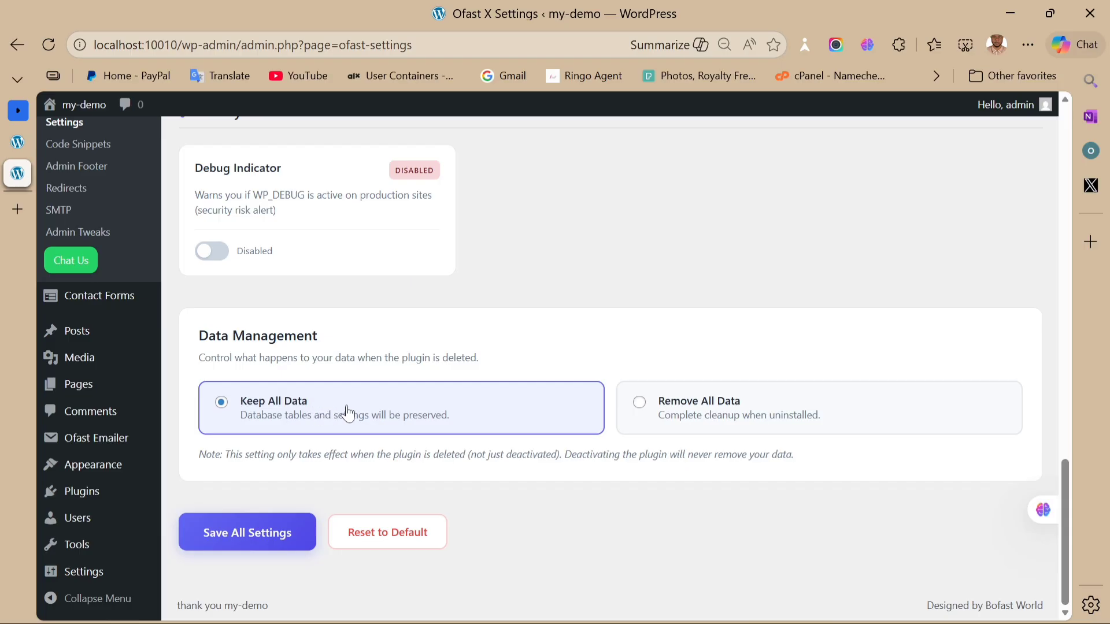
click(717, 411)
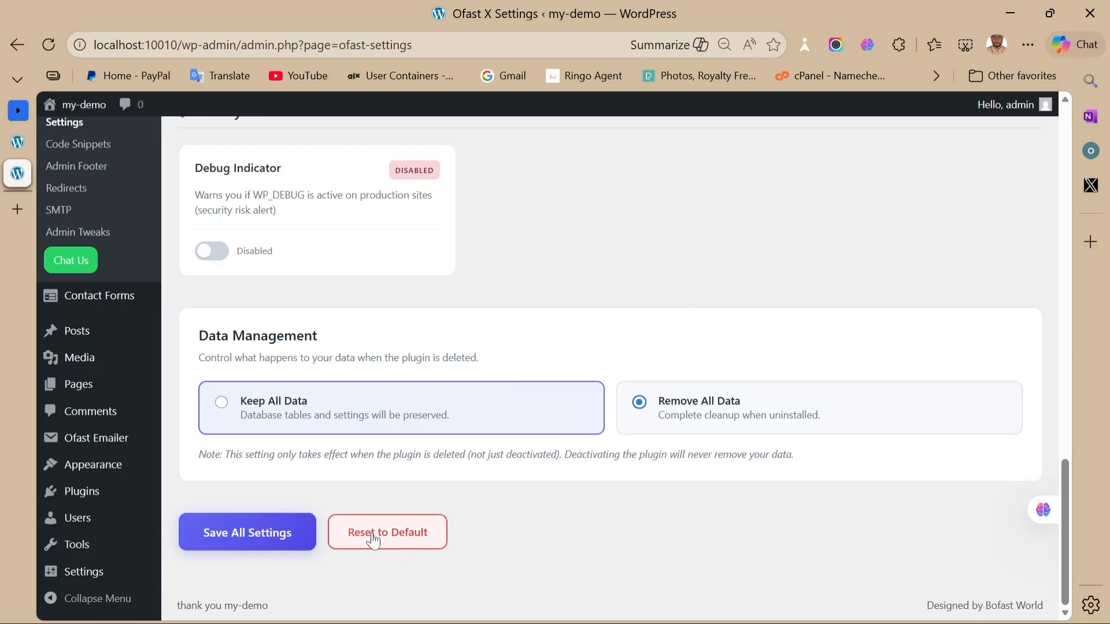
click(271, 417)
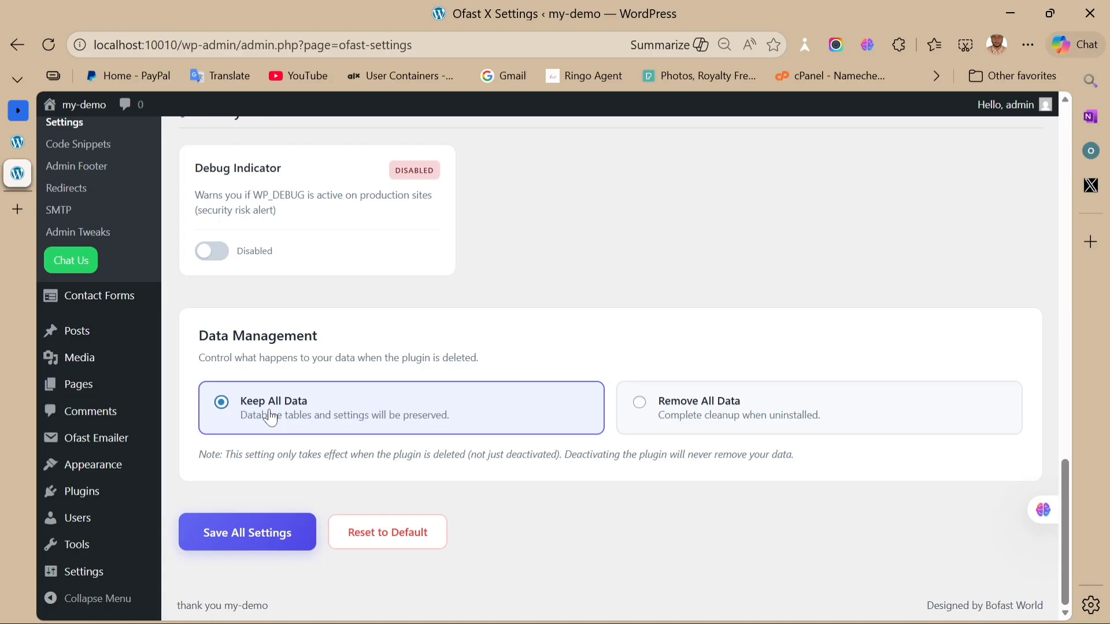